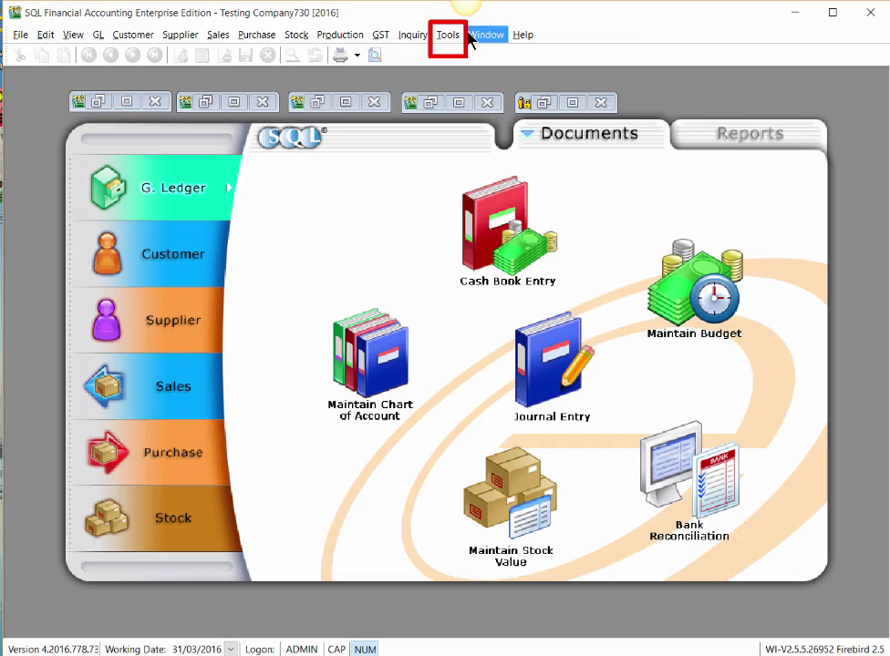
Open Maintain Acceptable Transaction Date and begin the range's start date with 01
click(448, 34)
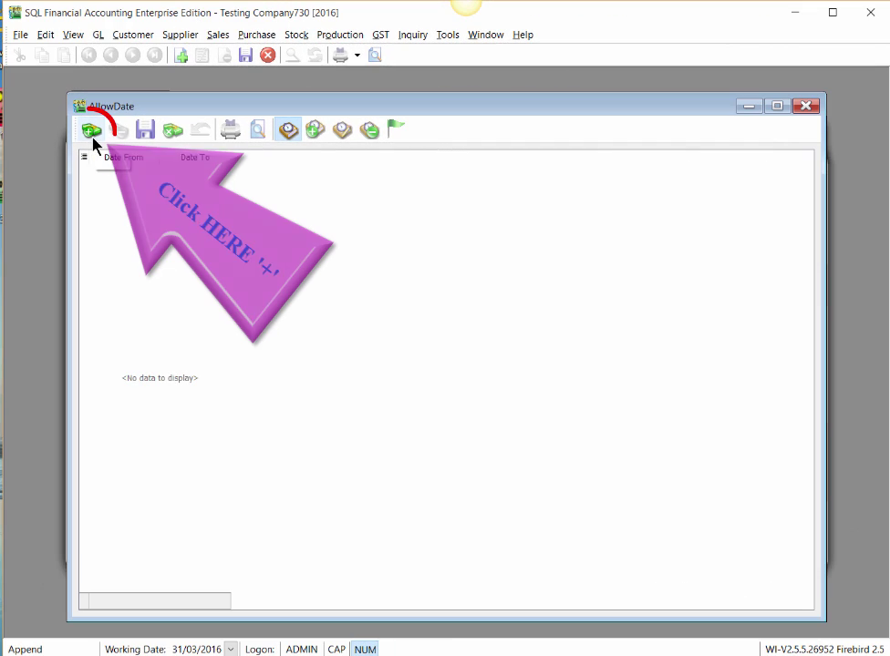
click(92, 135)
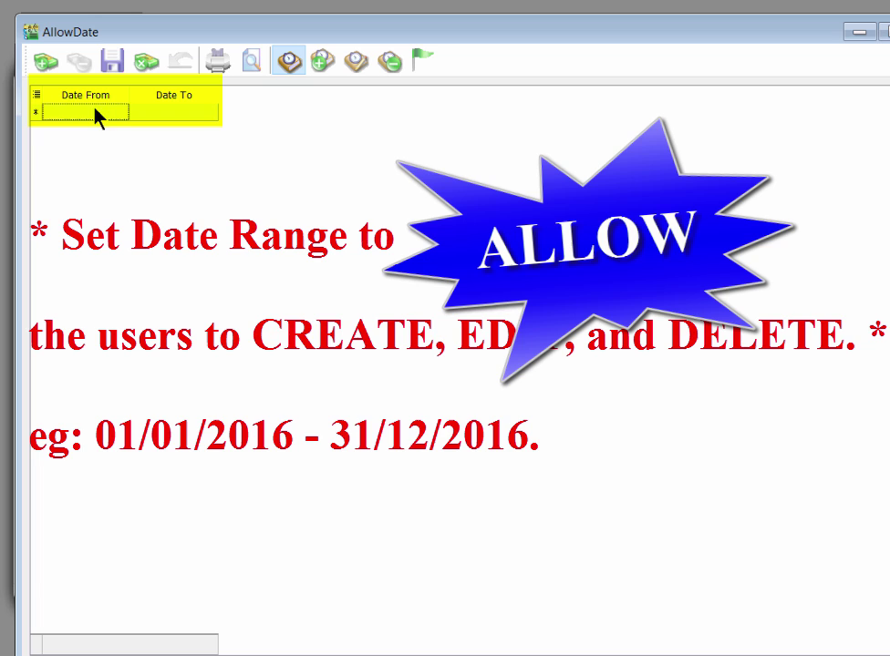
click(94, 111)
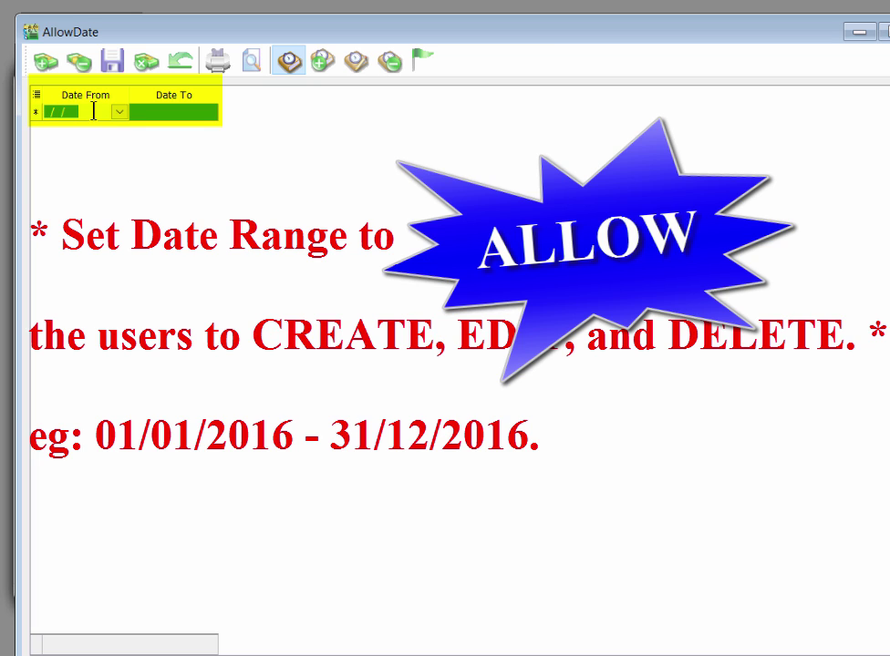
text(01)
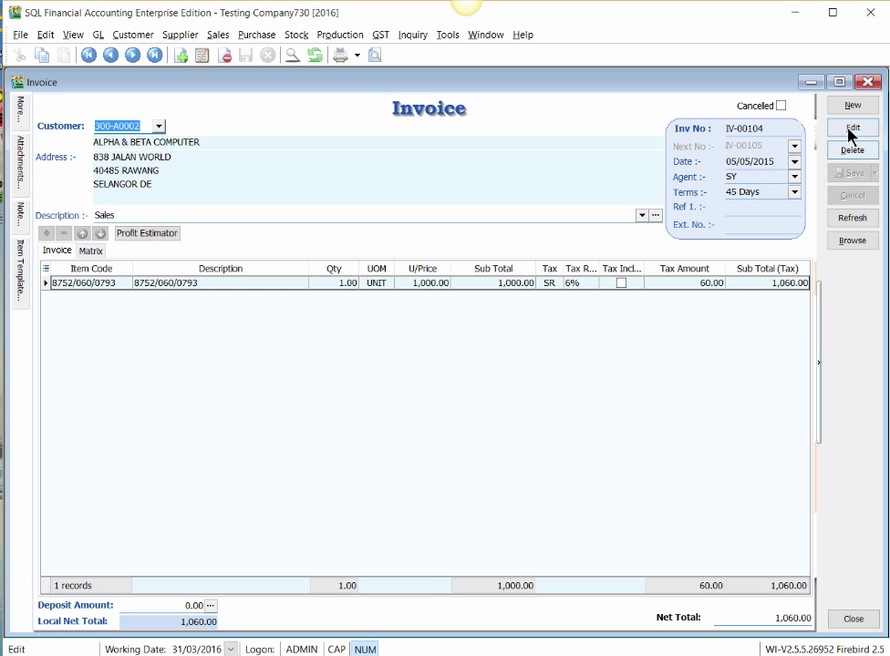
Change invoice IV-00104's unit price to 1500 and save it
click(851, 130)
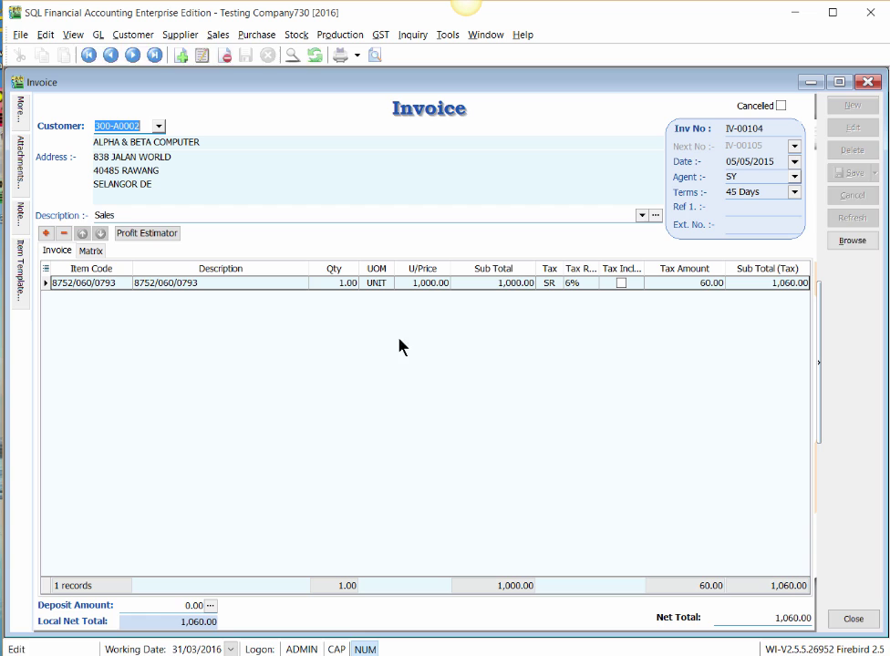
click(412, 284)
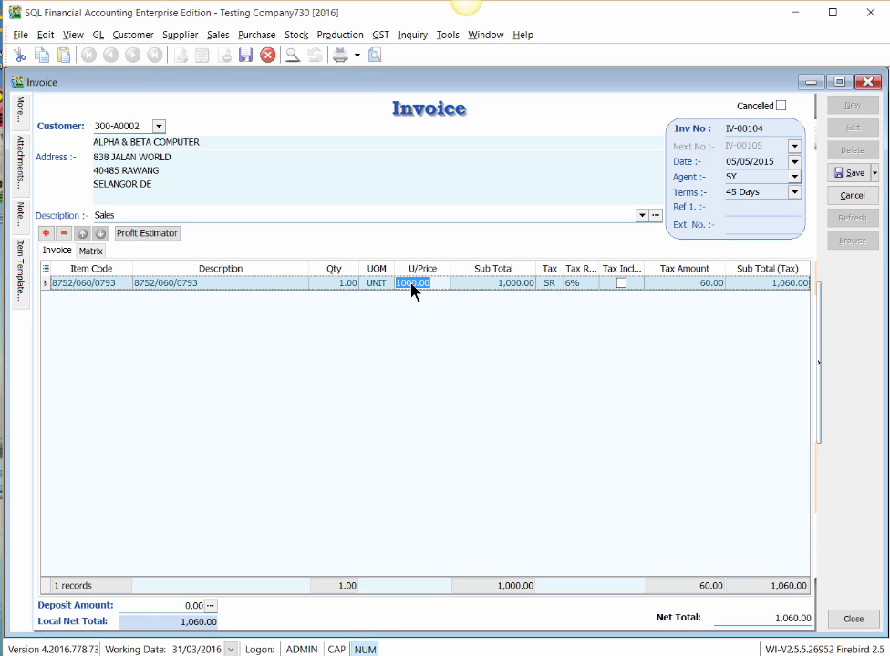
text(1500)
key(Return)
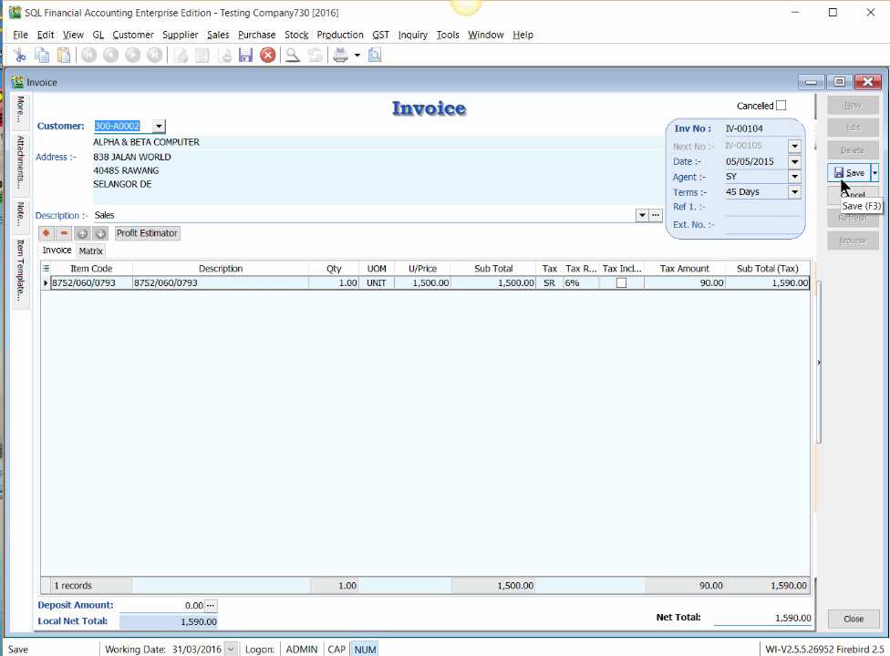
click(841, 181)
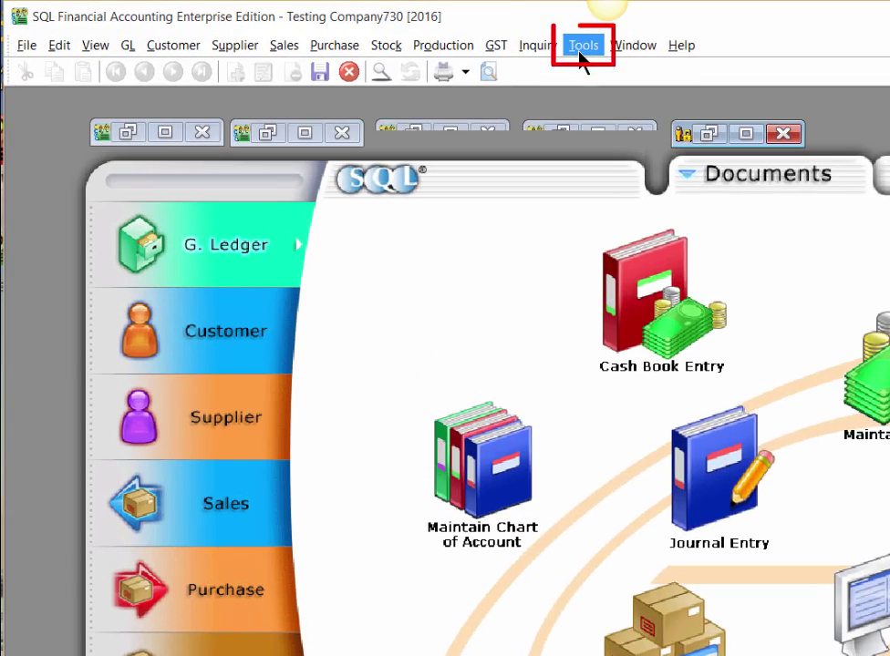
Open the access control rights of user LEE, the last user in Maintain User
click(448, 34)
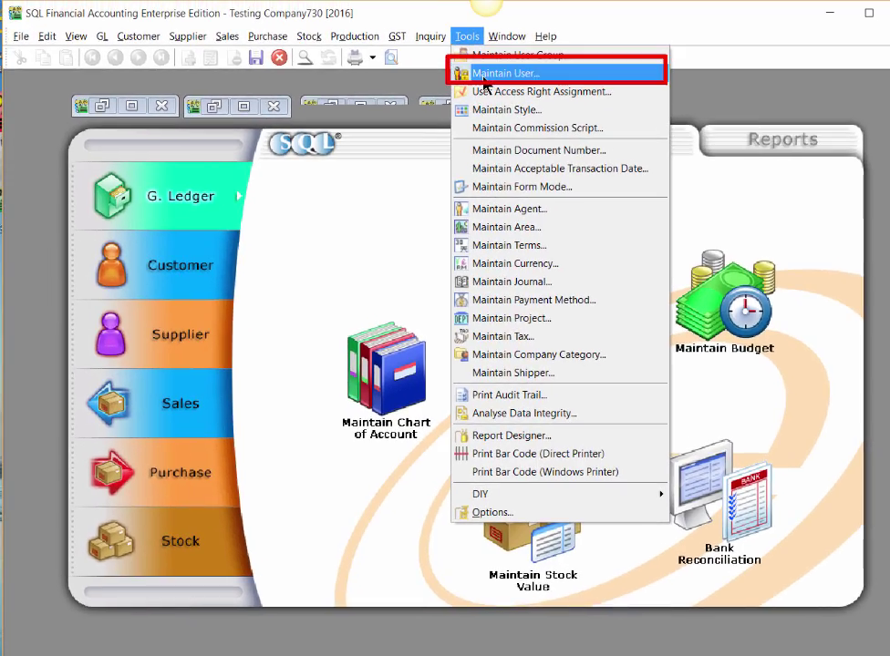
click(473, 71)
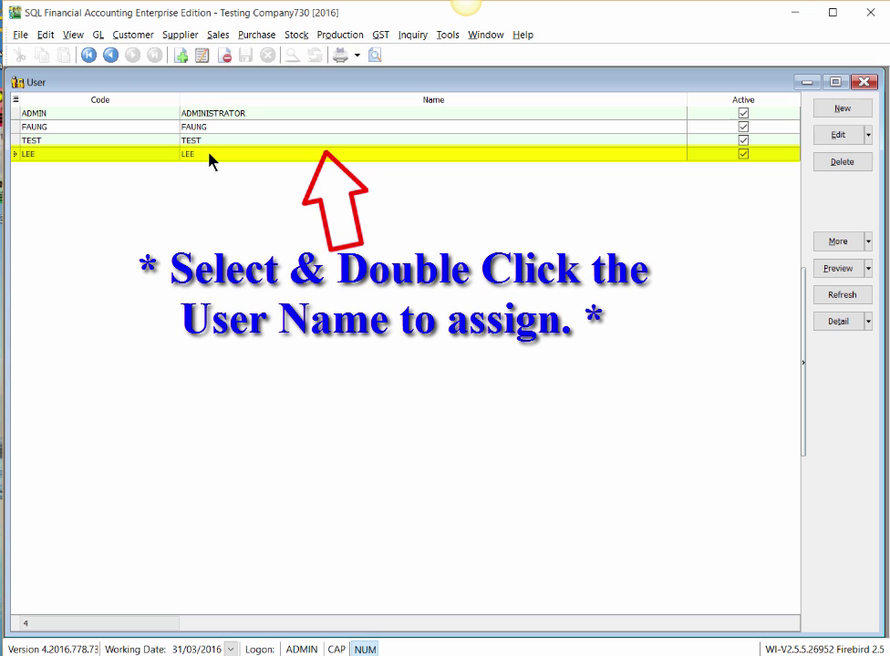
double_click(208, 155)
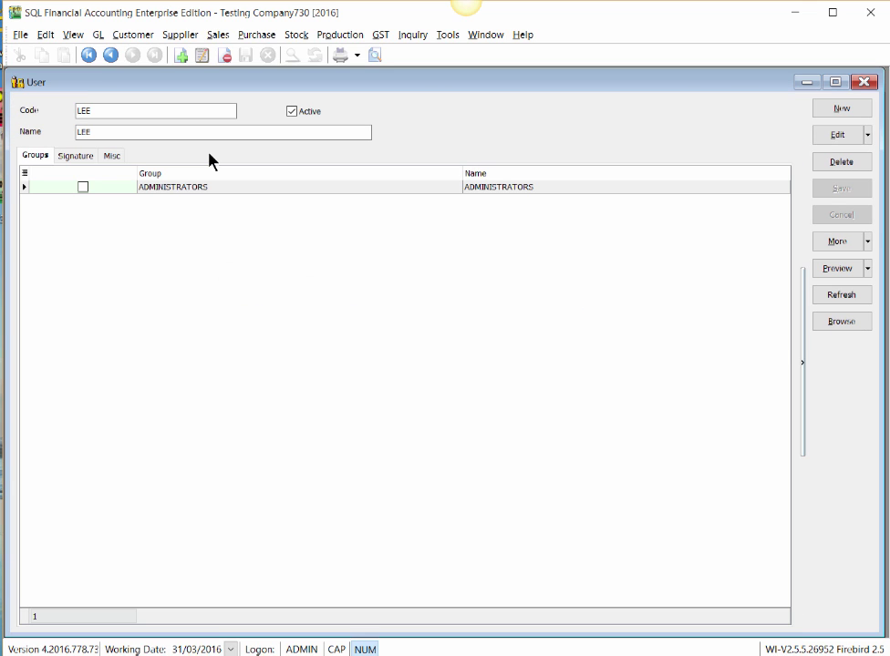
click(844, 243)
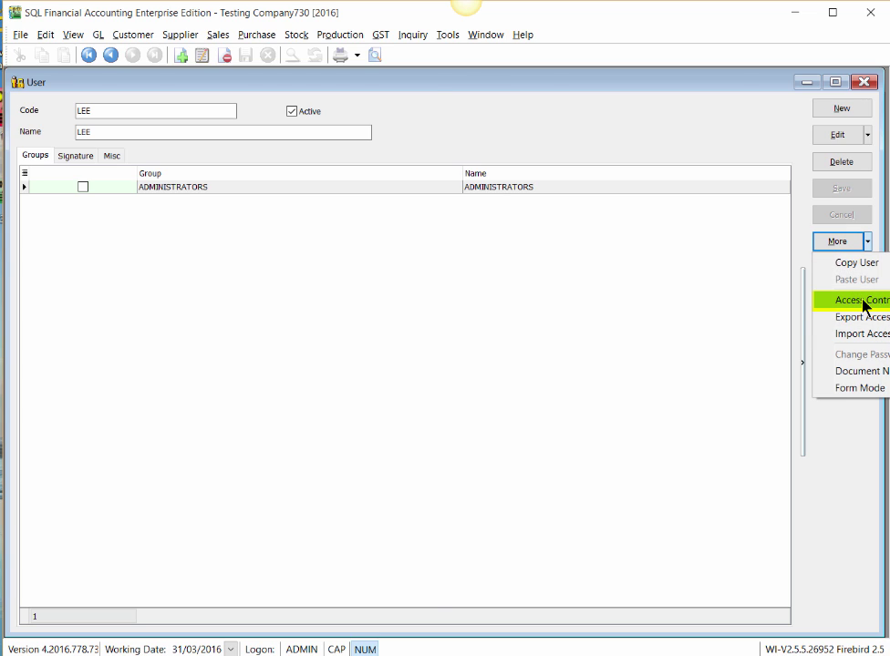
click(861, 301)
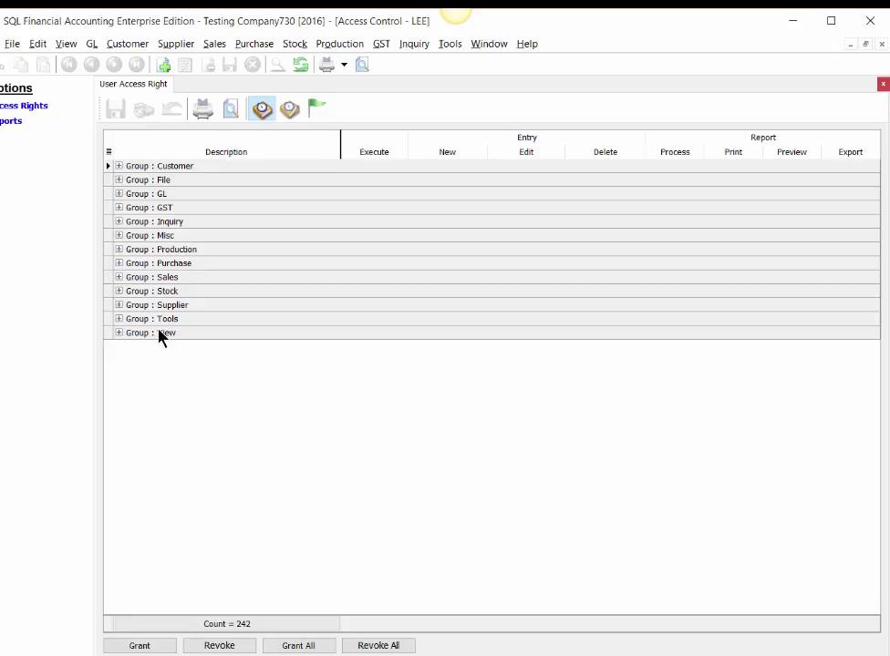
Untick Execute, New, Edit and Delete for Maintain Acceptable Transaction Date under Group: Tools
click(81, 351)
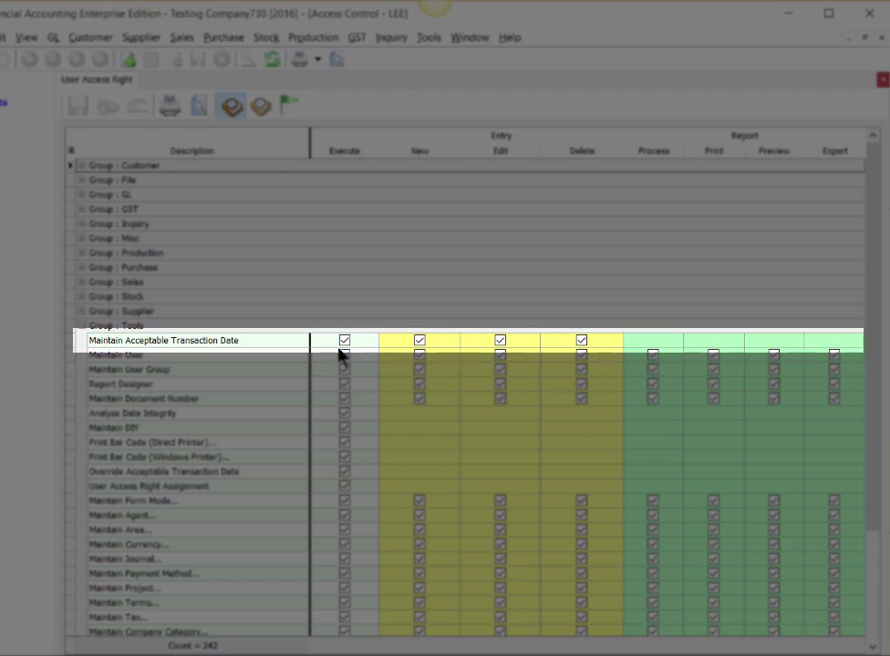
click(345, 340)
click(419, 341)
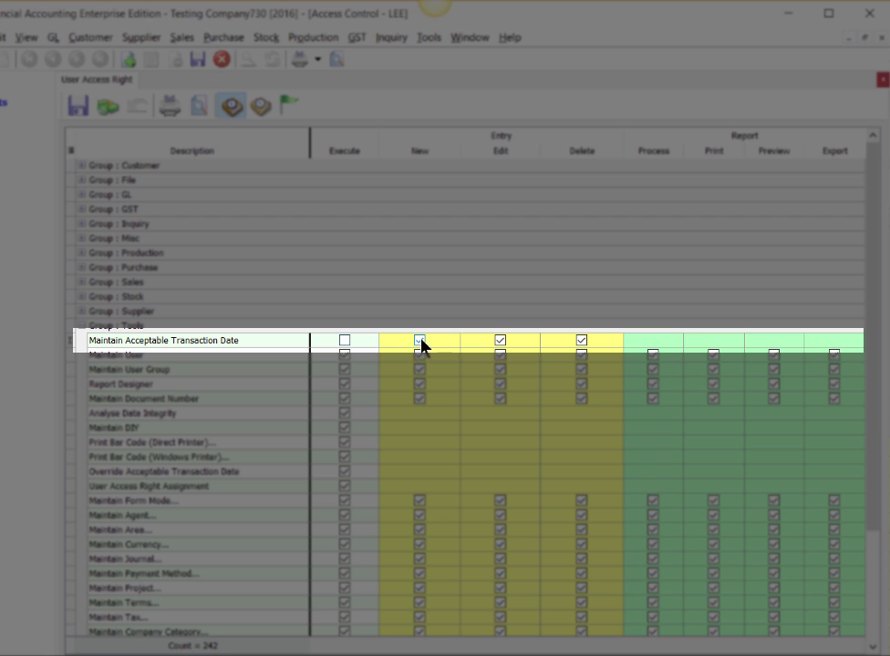
click(498, 341)
click(584, 340)
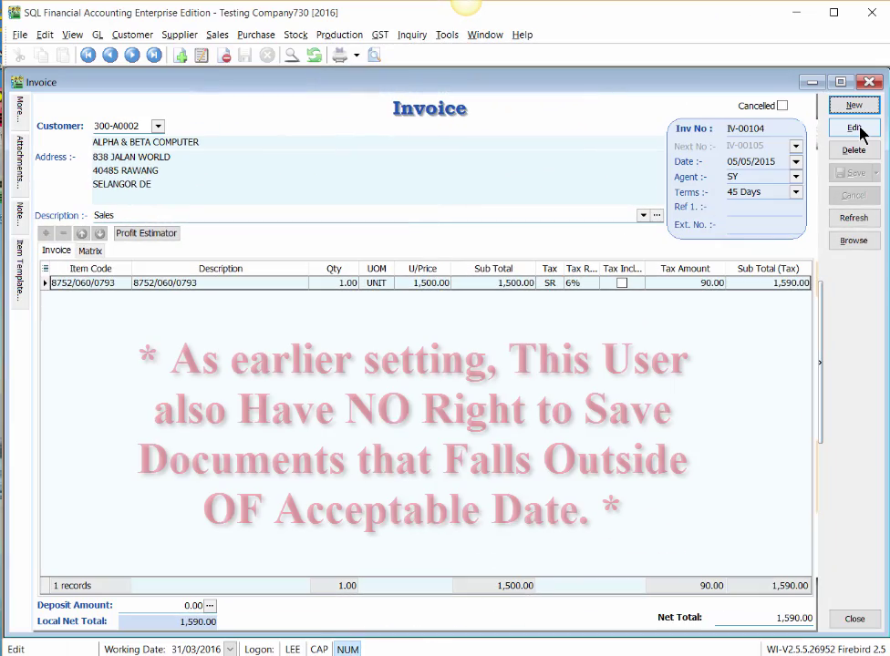
Set IV-00104's unit price to 1800 and attempt to save the invoice
click(855, 129)
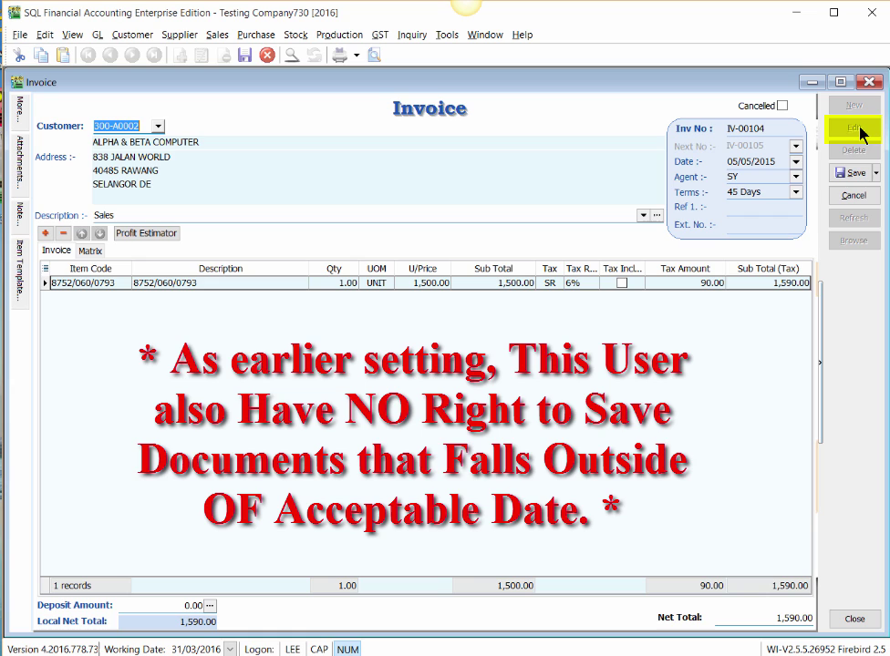
click(422, 283)
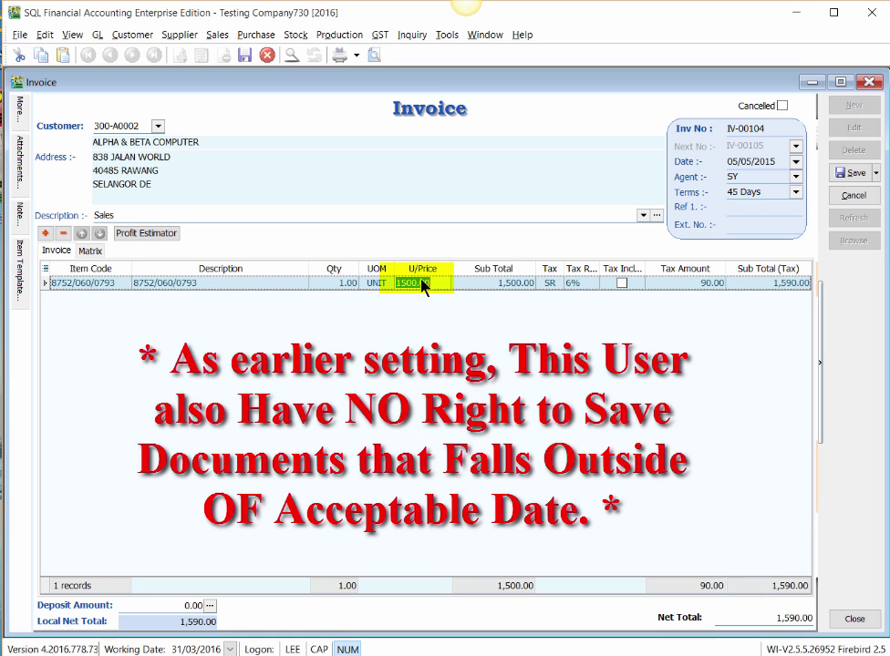
text(18)
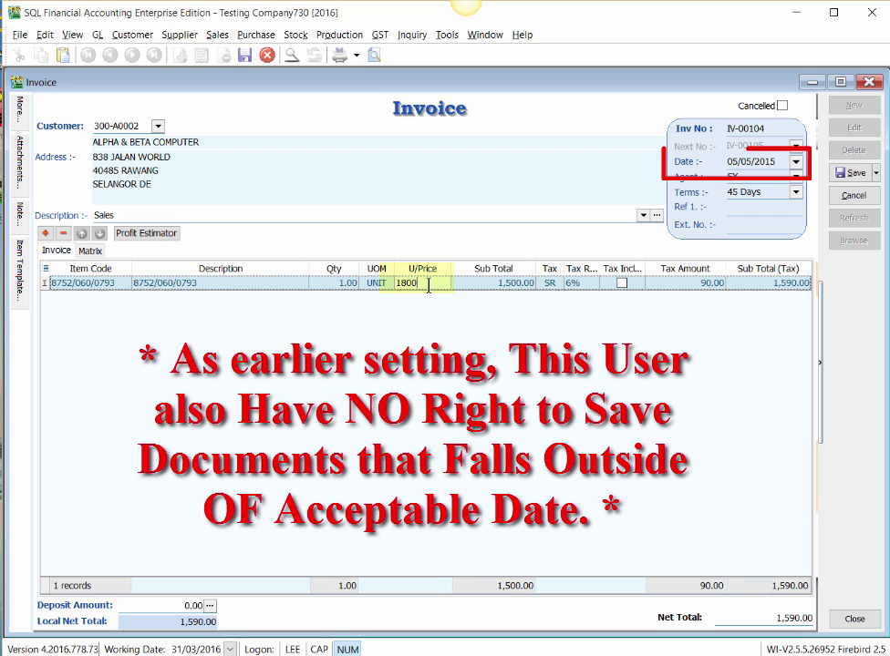
click(844, 173)
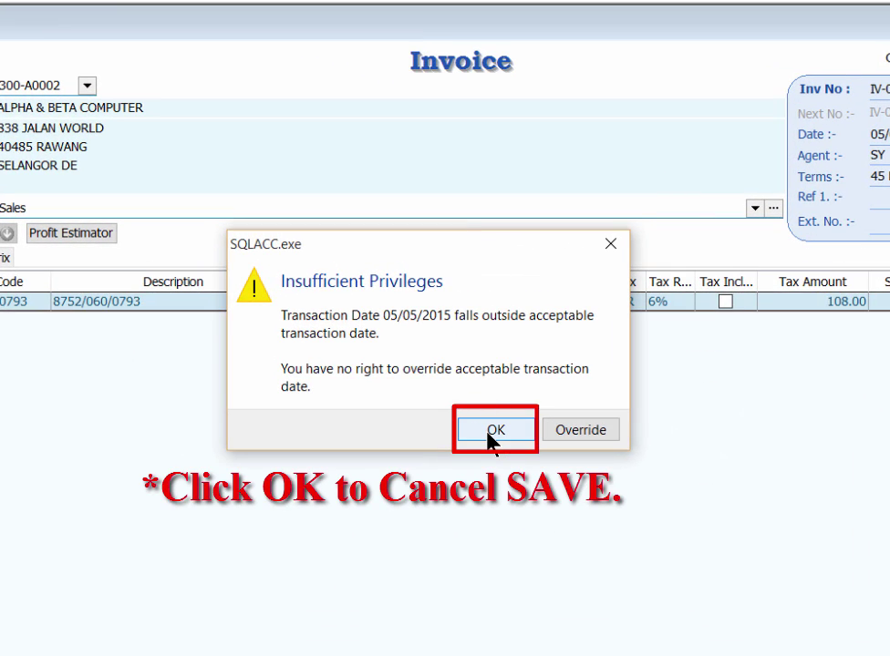
Override with the administrator's user and password, then confirm saving the out-of-range invoice
click(580, 430)
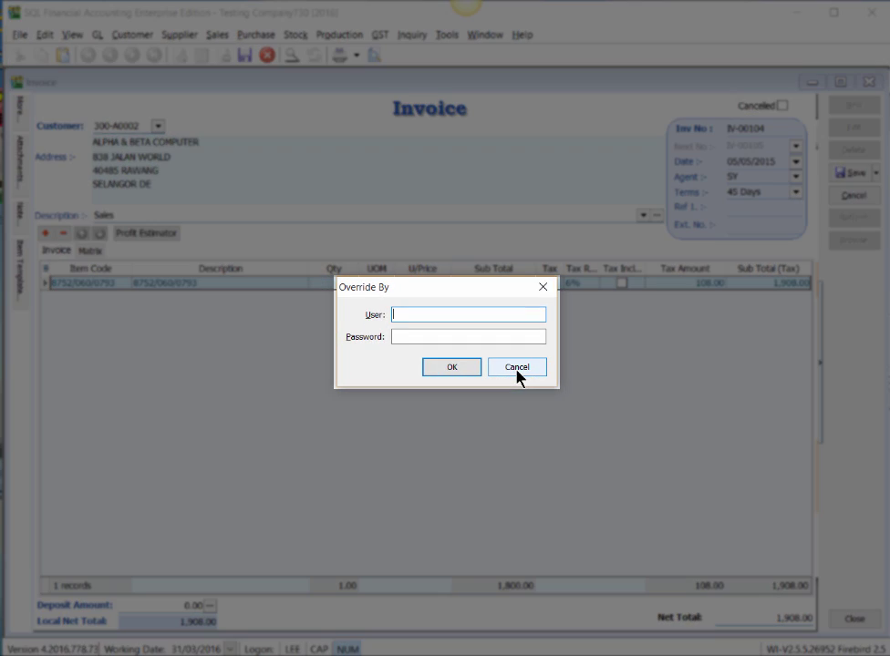
text(ADMIN)
key(Tab)
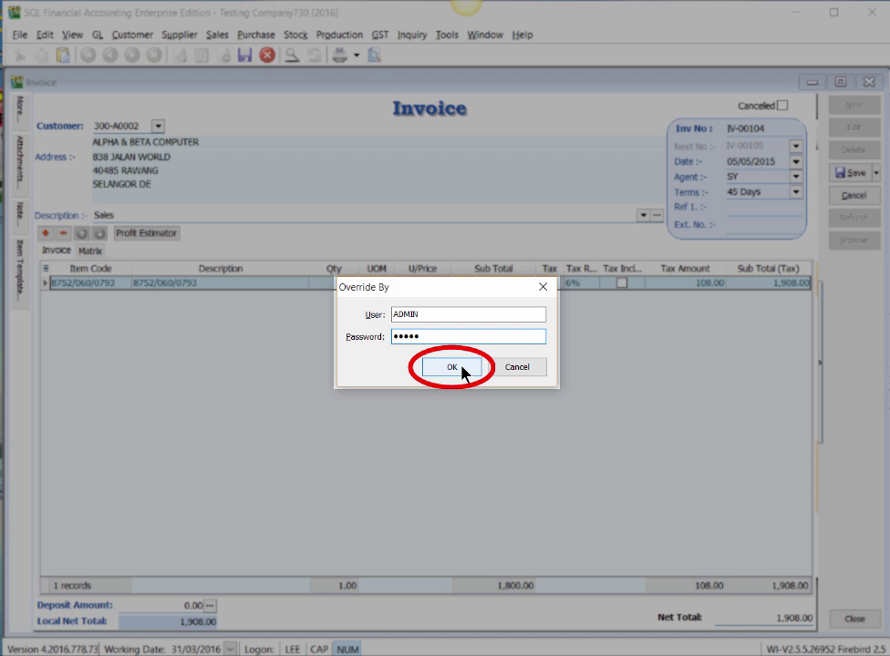
click(462, 371)
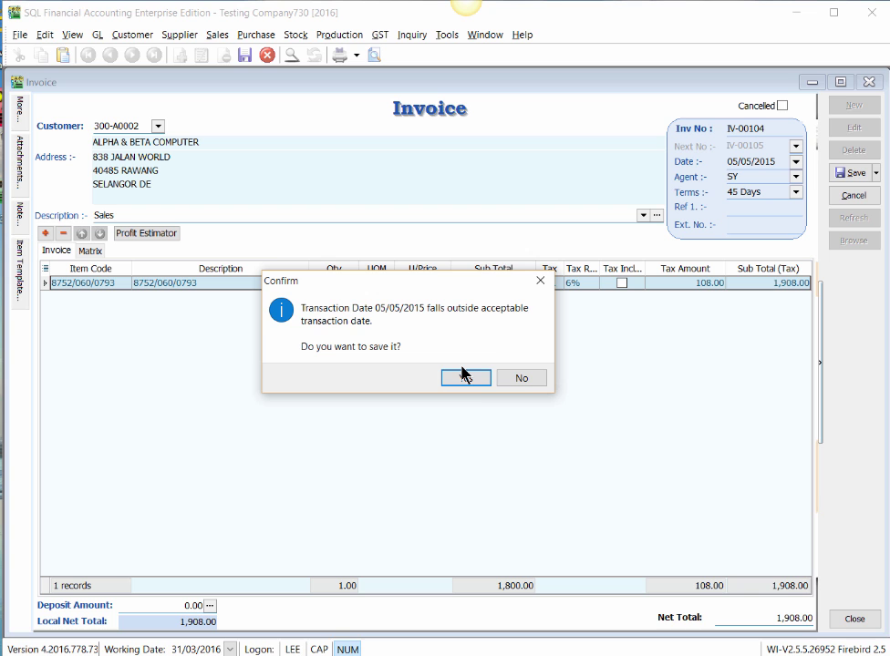
click(463, 376)
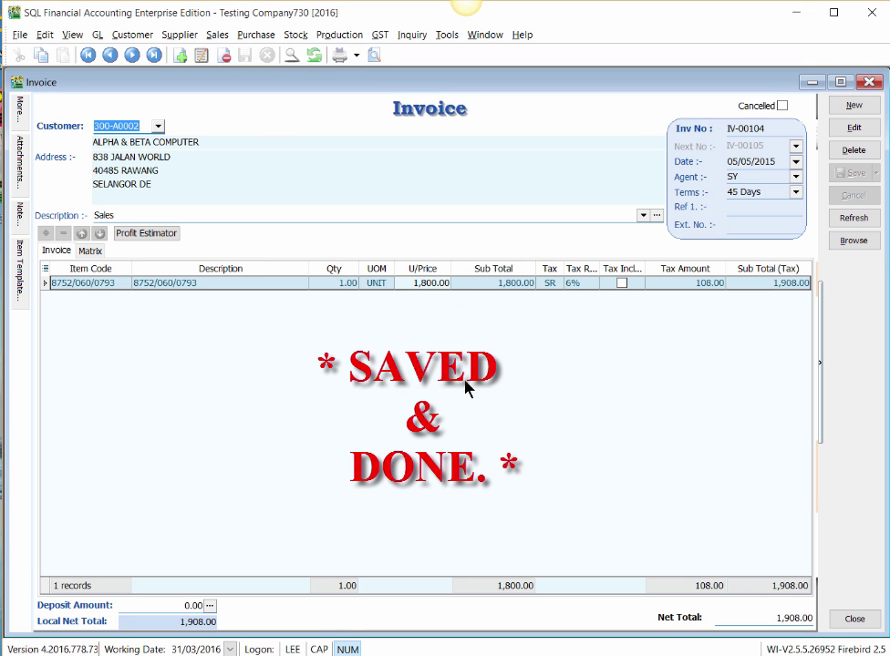